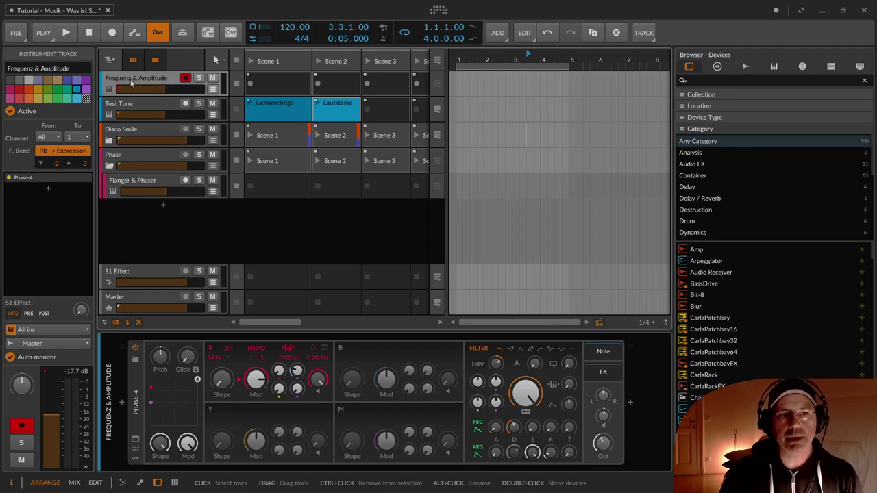
# Step: Open the expanded Phase-4 view, try the AEG velocity sensitivity at 100 %, and lower it again
pyautogui.click(136, 440)
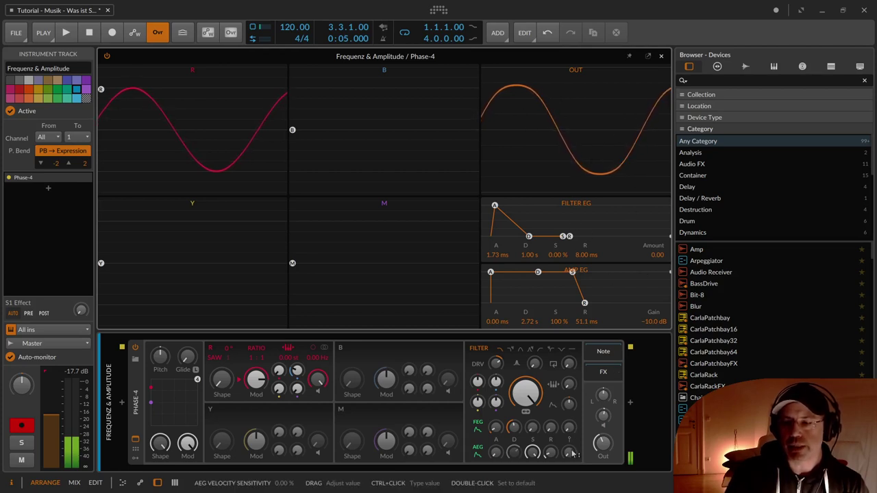
pyautogui.moveTo(567, 452); pyautogui.dragTo(568, 435)
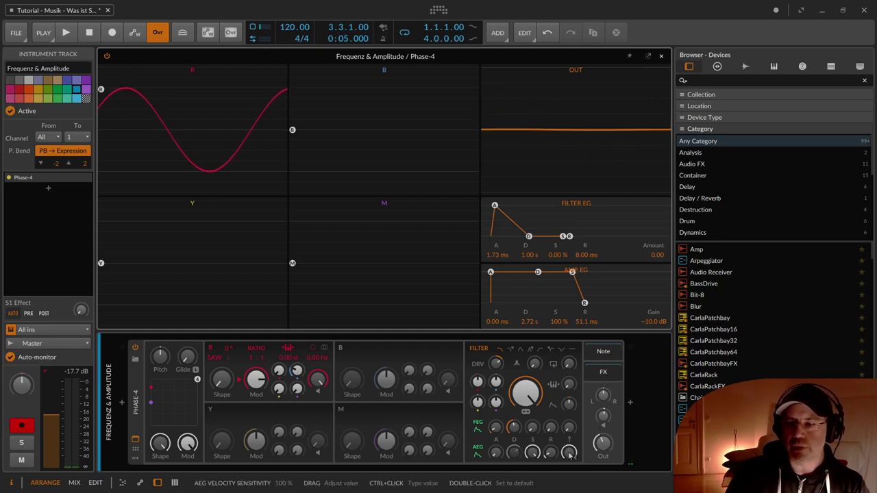
pyautogui.moveTo(570, 452); pyautogui.dragTo(569, 462)
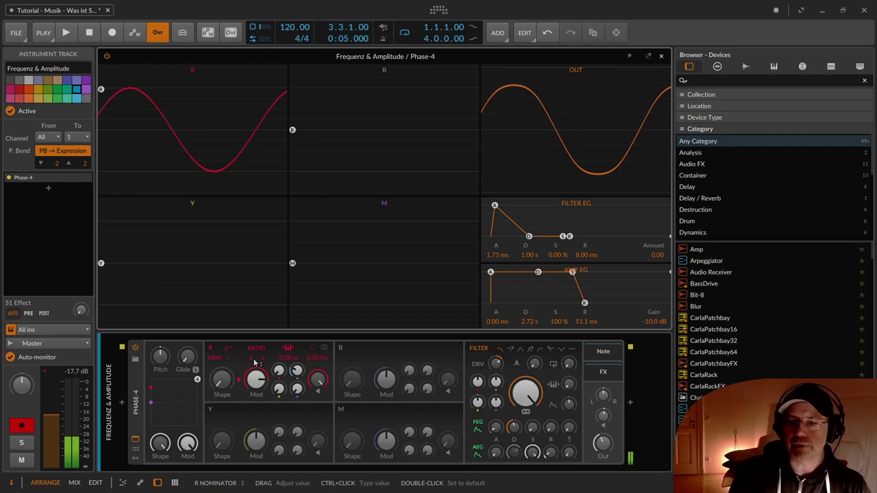
# Step: Raise oscillator R's ratio numerator in stages to 2, 4 and 8
pyautogui.moveTo(254, 360); pyautogui.dragTo(254, 352)
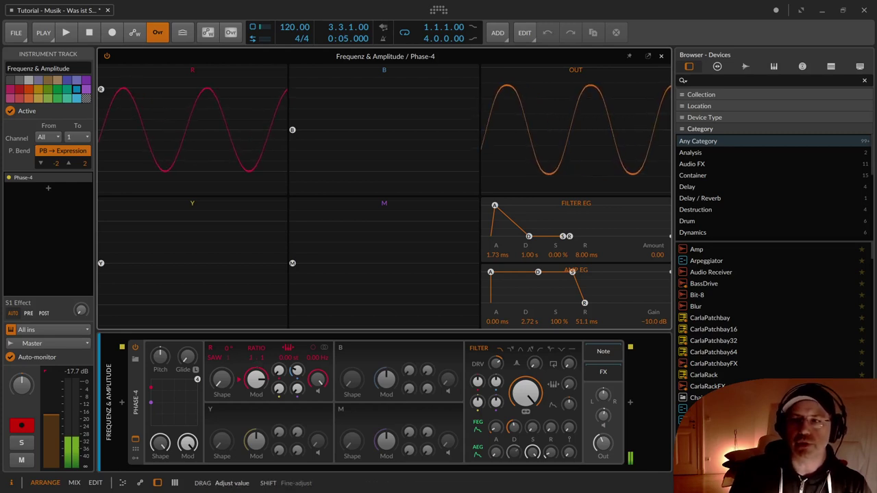
pyautogui.moveTo(254, 351); pyautogui.dragTo(254, 351)
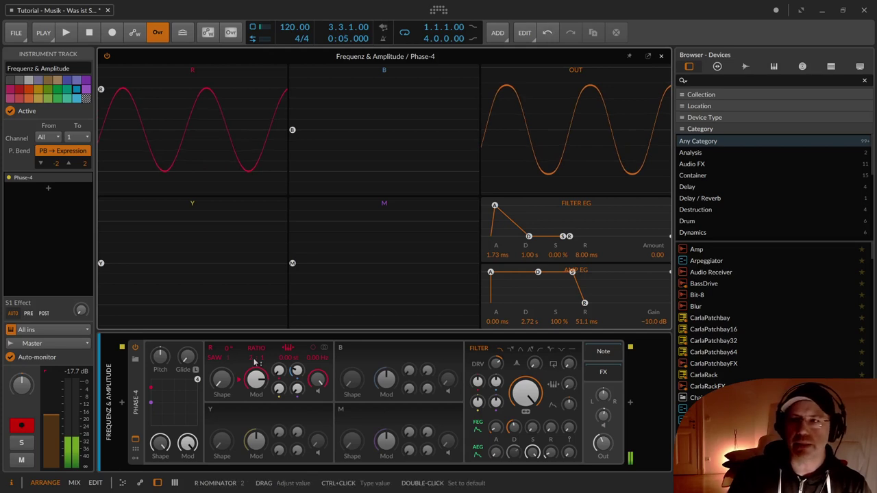
pyautogui.moveTo(254, 359)
pyautogui.mouseDown()
pyautogui.moveTo(254, 351)
pyautogui.moveTo(254, 361)
pyautogui.mouseUp()
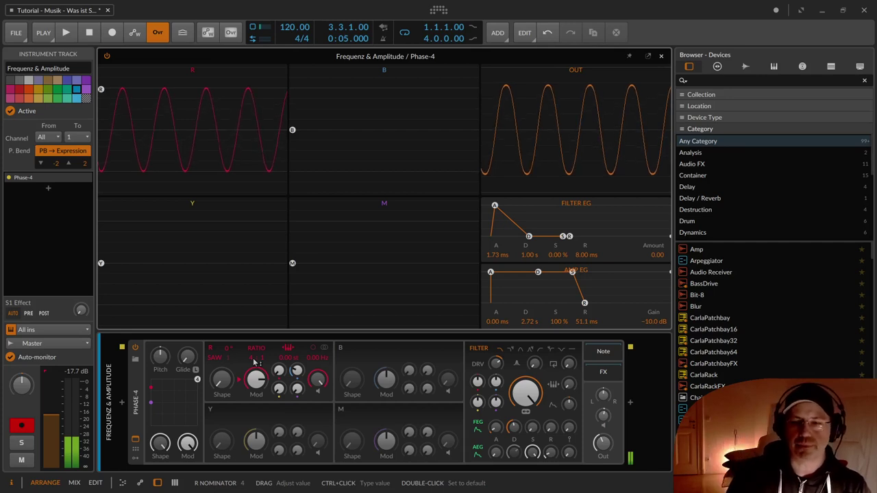
pyautogui.moveTo(255, 362); pyautogui.dragTo(255, 340)
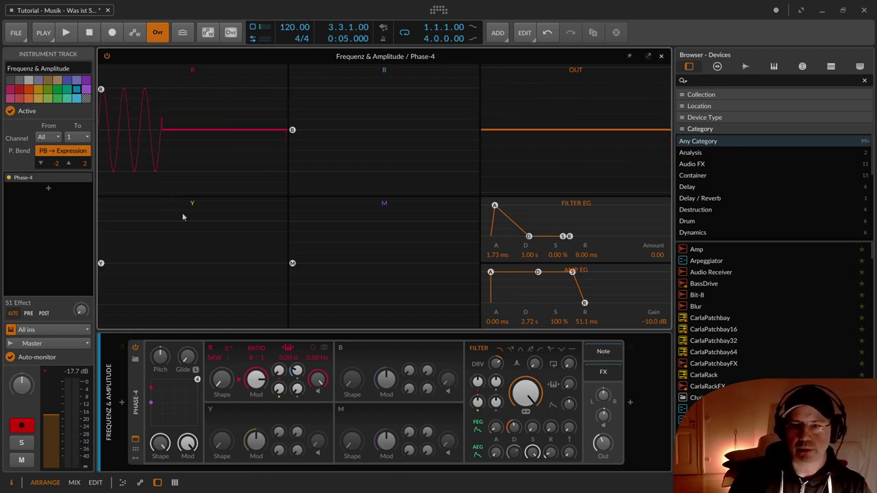
# Step: Reduce oscillator R's volume to shrink the wave's amplitude and adjust the Phase-4 output to -8.2 dB
pyautogui.moveTo(603, 445); pyautogui.dragTo(604, 482)
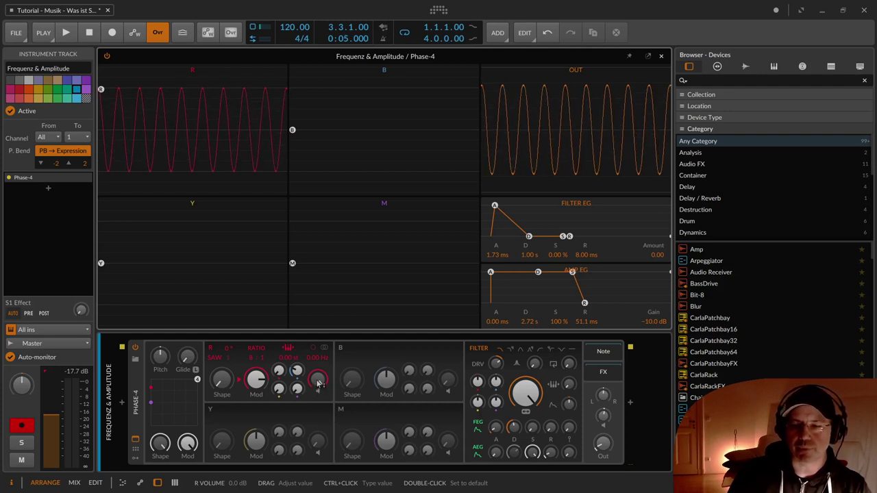
pyautogui.moveTo(319, 384); pyautogui.dragTo(319, 392)
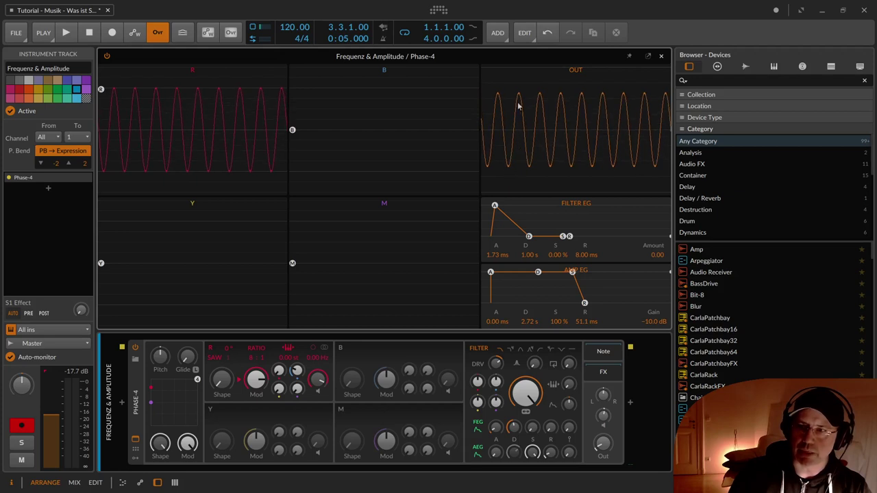
pyautogui.moveTo(318, 380); pyautogui.dragTo(331, 401)
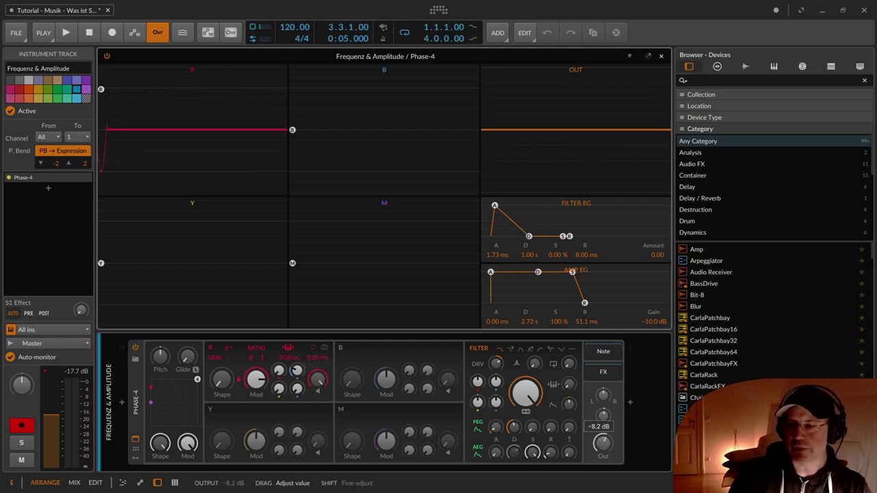
# Step: Set oscillator R's ratio numerator to 3 and lower its volume to -10.8 dB, continuing down to silence
pyautogui.moveTo(253, 359); pyautogui.dragTo(253, 364)
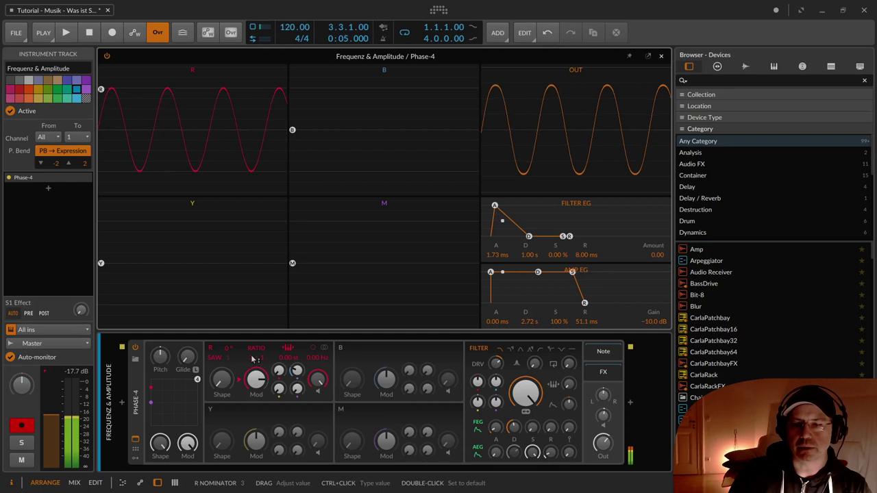
pyautogui.click(320, 384)
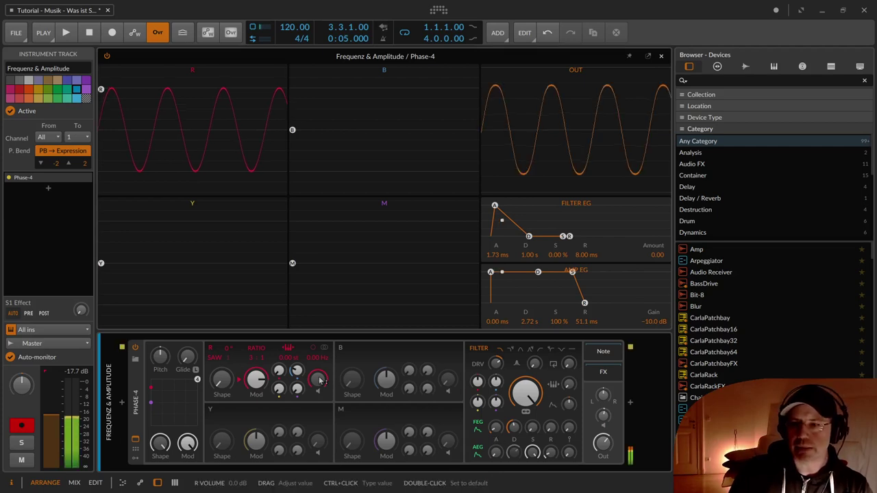
pyautogui.moveTo(320, 379); pyautogui.dragTo(320, 399)
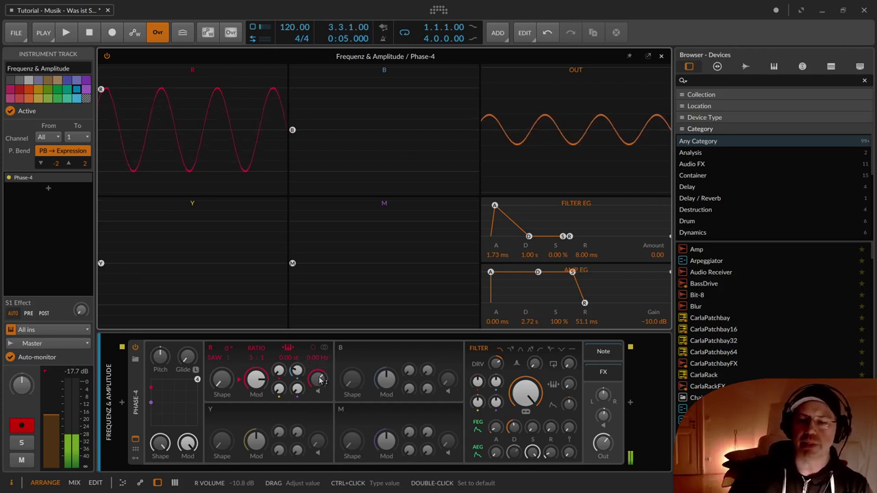
pyautogui.moveTo(320, 380)
pyautogui.mouseDown()
pyautogui.moveTo(321, 404)
pyautogui.moveTo(314, 383)
pyautogui.mouseUp()
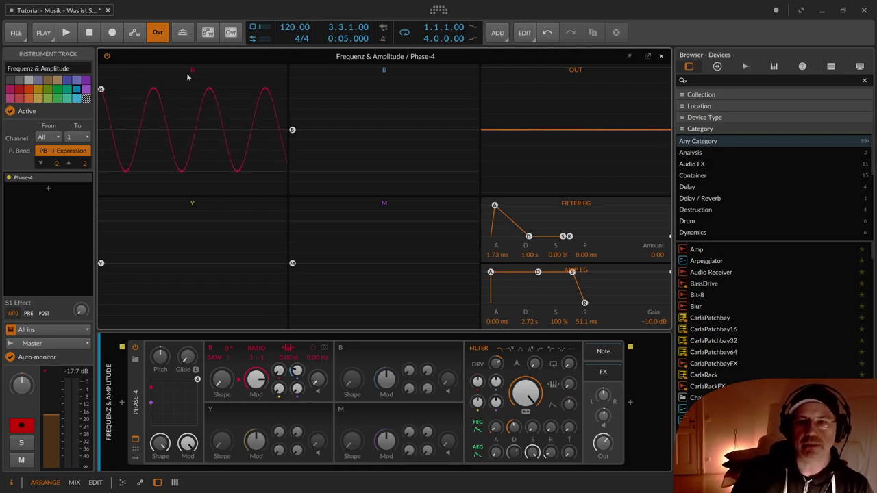
# Step: Raise oscillator R's ratio numerator, keep its volume fully down, and close the expanded Phase-4 view
pyautogui.moveTo(257, 380); pyautogui.dragTo(296, 338)
pyautogui.moveTo(317, 379); pyautogui.dragTo(318, 422)
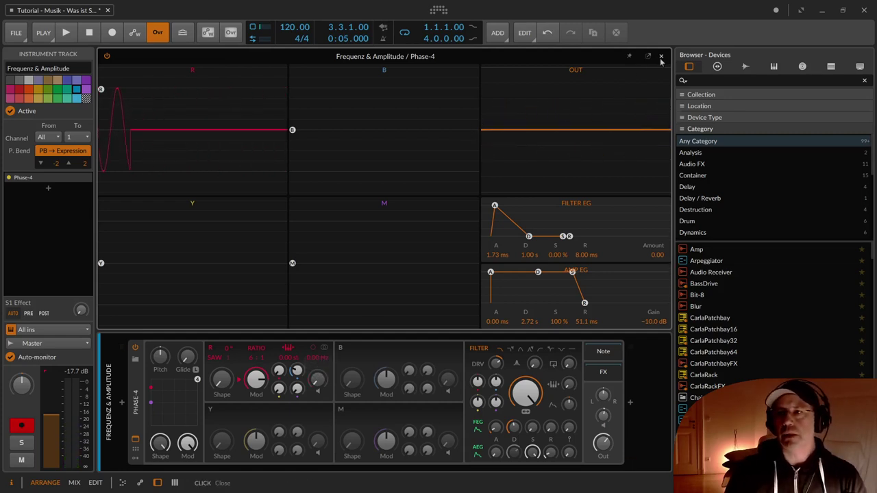
pyautogui.click(661, 57)
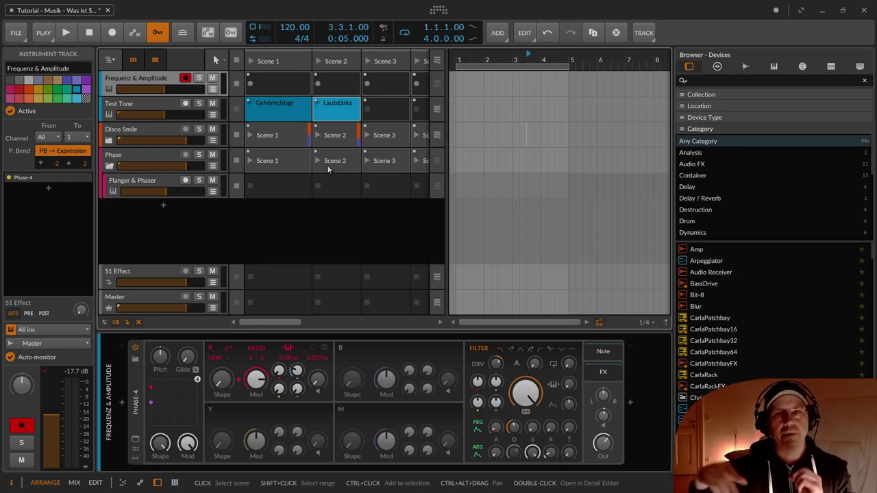
# Step: Enable the tone generator on the Test Tone track, setting its gain to -14.8 dB and the track volume much lower
pyautogui.click(144, 109)
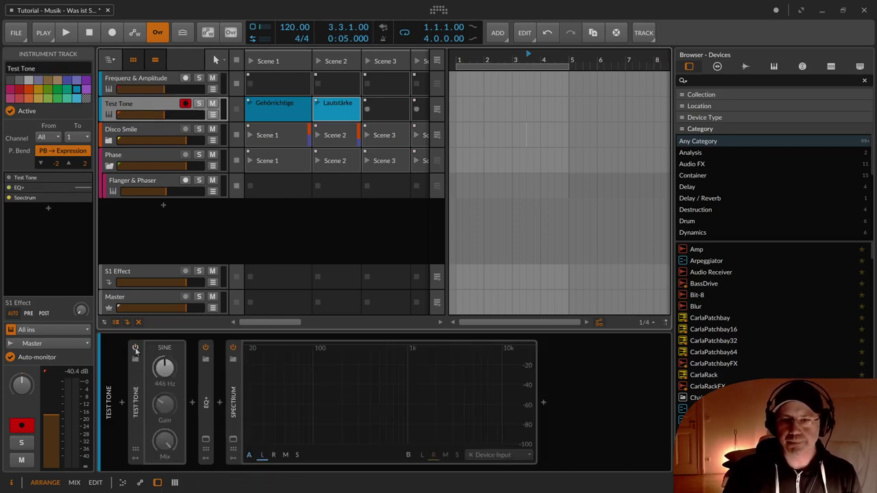
pyautogui.click(135, 348)
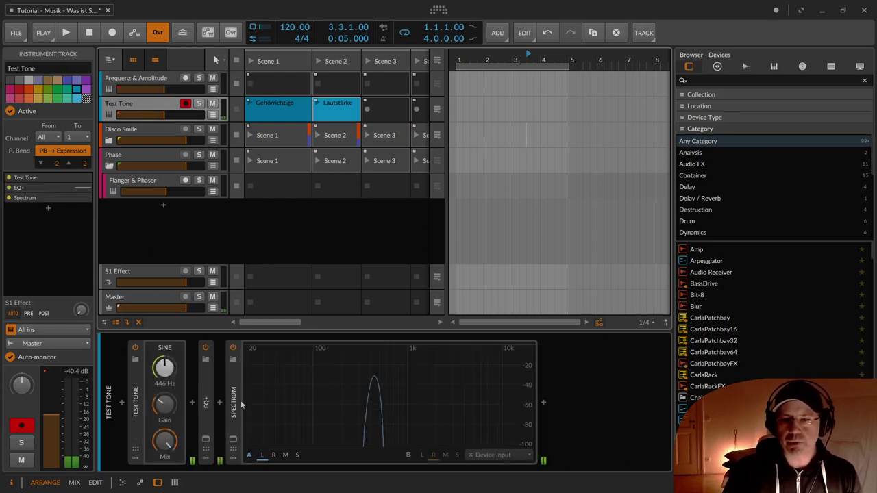
pyautogui.moveTo(165, 119); pyautogui.dragTo(136, 119)
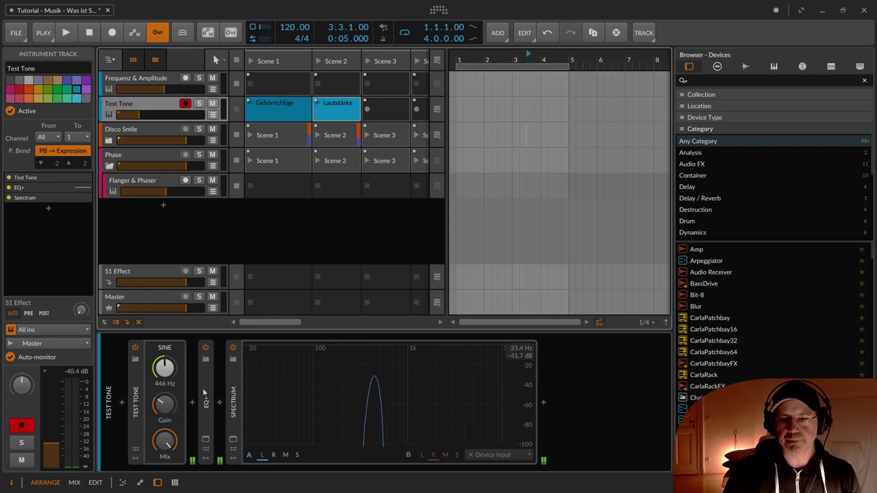
pyautogui.moveTo(164, 404); pyautogui.dragTo(164, 388)
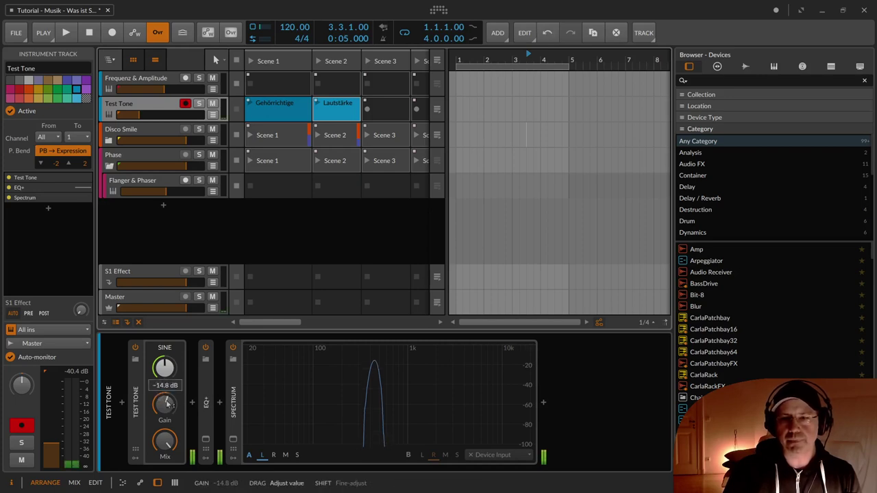
pyautogui.moveTo(134, 115); pyautogui.dragTo(127, 131)
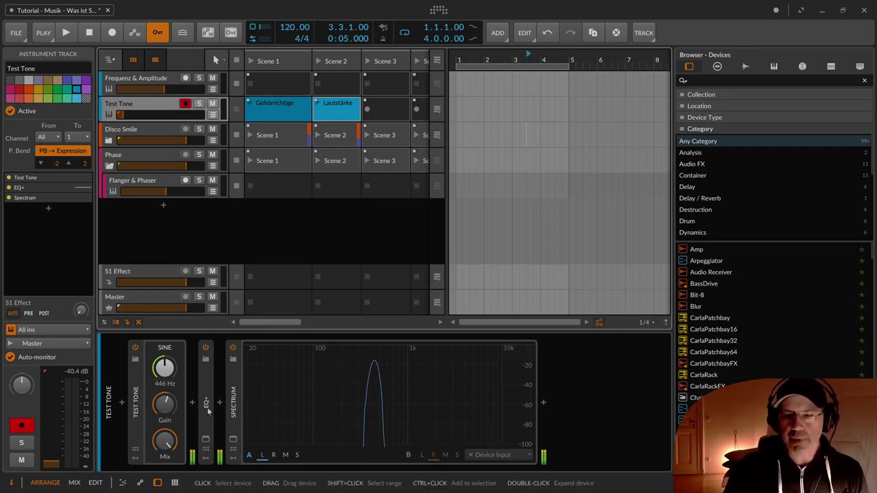
# Step: Set the test tone's frequency to 1.03 kHz, lower the track volume to -75.4 dB, and raise it to a clearly audible level
pyautogui.moveTo(165, 368); pyautogui.dragTo(164, 352)
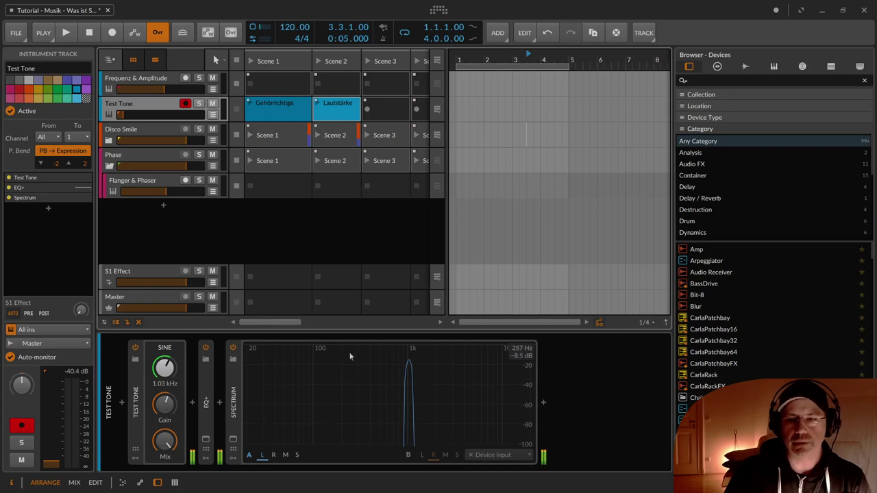
pyautogui.moveTo(124, 116); pyautogui.dragTo(120, 116)
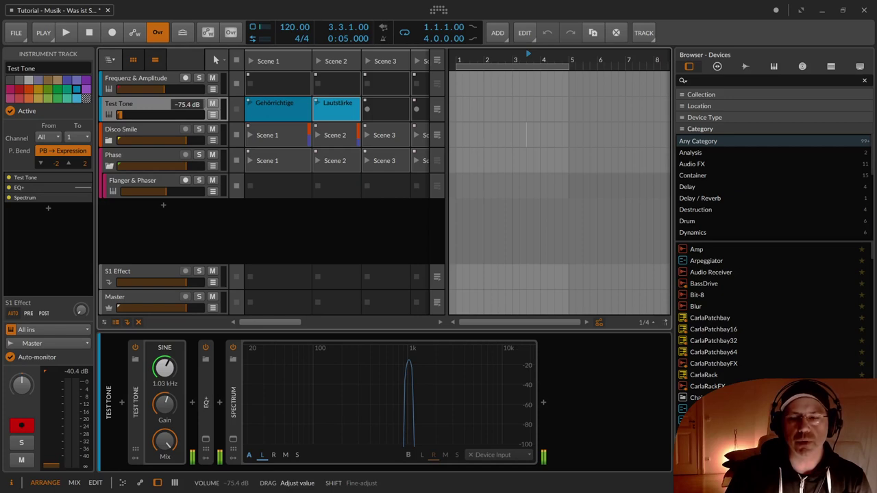
pyautogui.moveTo(121, 116); pyautogui.dragTo(165, 115)
# Step: Sweep the test tone's frequency to 17.5 Hz and 26.6 kHz, settle on 687 Hz, and turn the generator off
pyautogui.moveTo(165, 368); pyautogui.dragTo(165, 403)
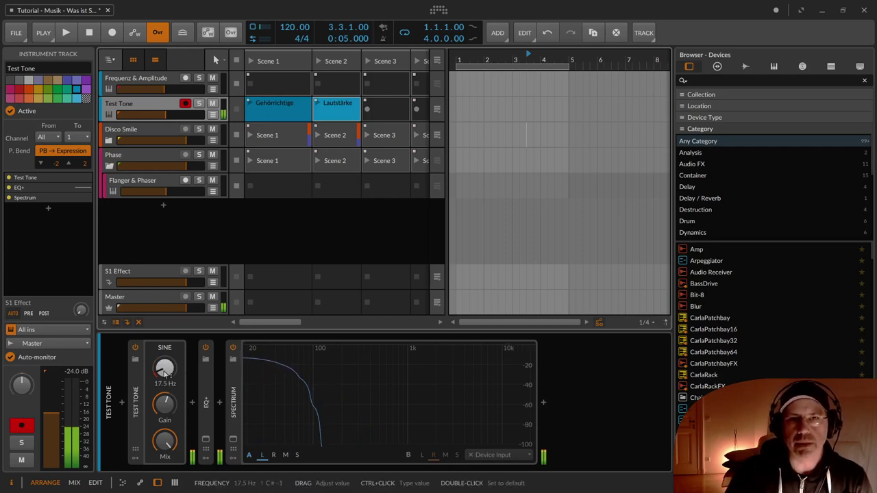
pyautogui.moveTo(165, 373); pyautogui.dragTo(164, 340)
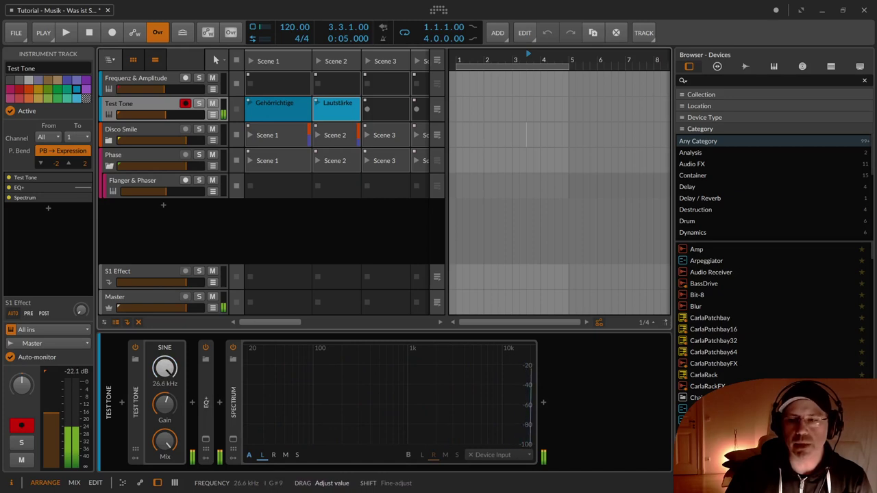
pyautogui.moveTo(164, 340); pyautogui.dragTo(165, 340)
pyautogui.moveTo(164, 372)
pyautogui.mouseDown()
pyautogui.moveTo(164, 386)
pyautogui.moveTo(161, 376)
pyautogui.mouseUp()
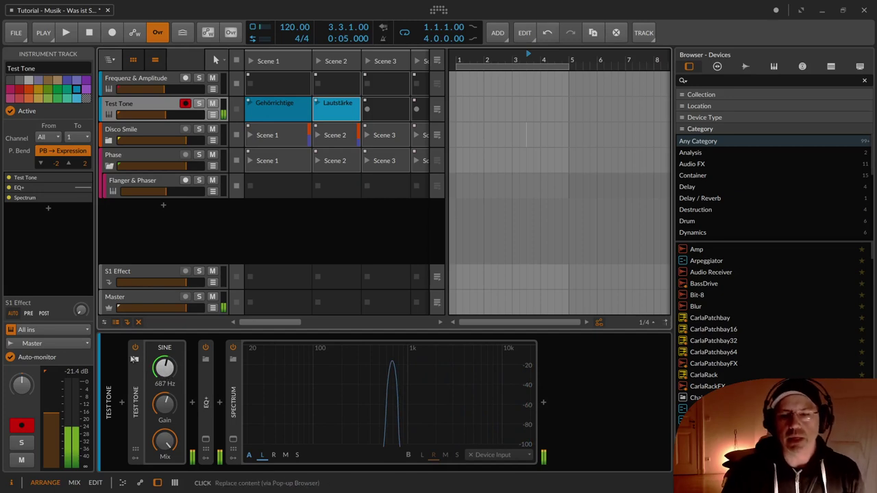
pyautogui.click(135, 348)
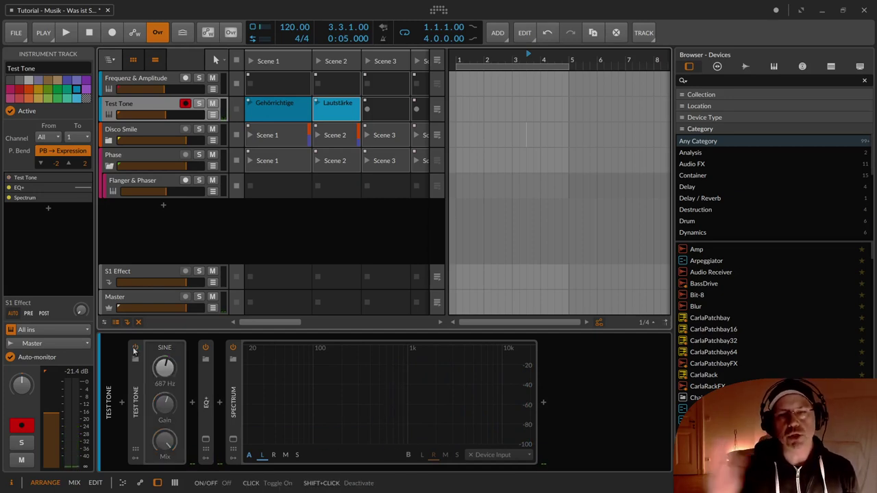
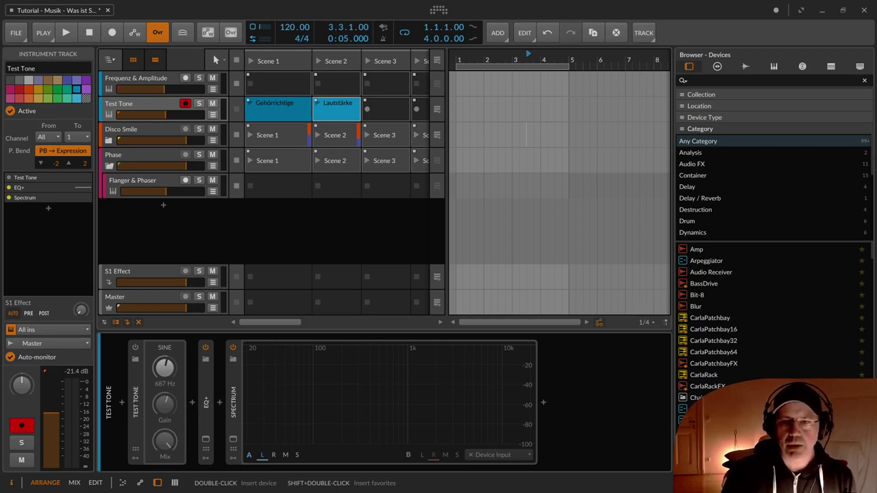
# Step: Expand the EQ+ device on the Test Tone track and view its spectrum analyzer's tilt options
pyautogui.click(211, 374)
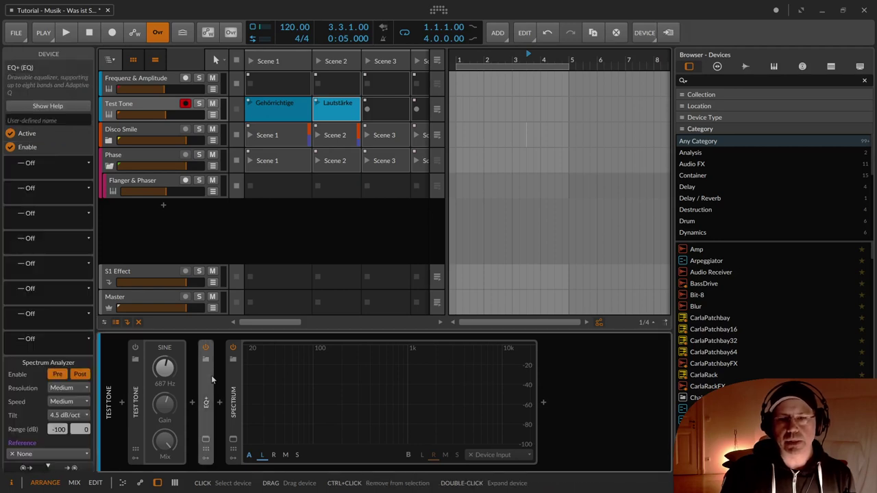
pyautogui.doubleClick(209, 381)
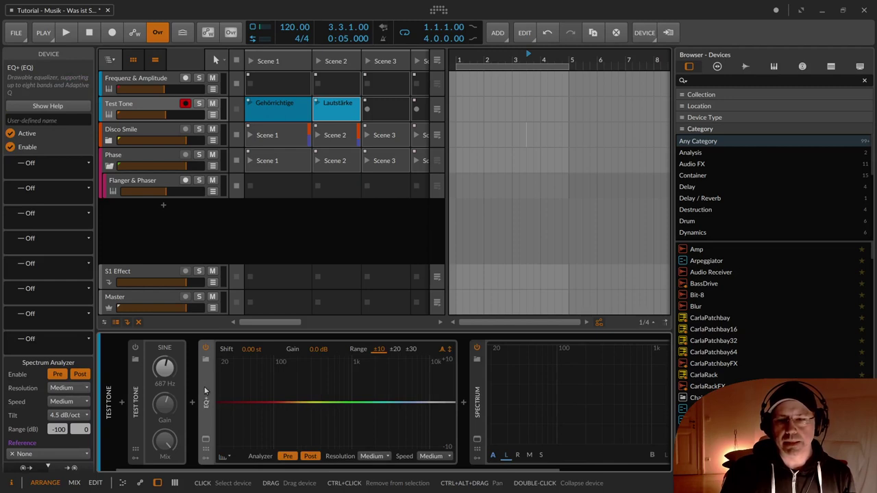
pyautogui.scroll(-1, 45, 419)
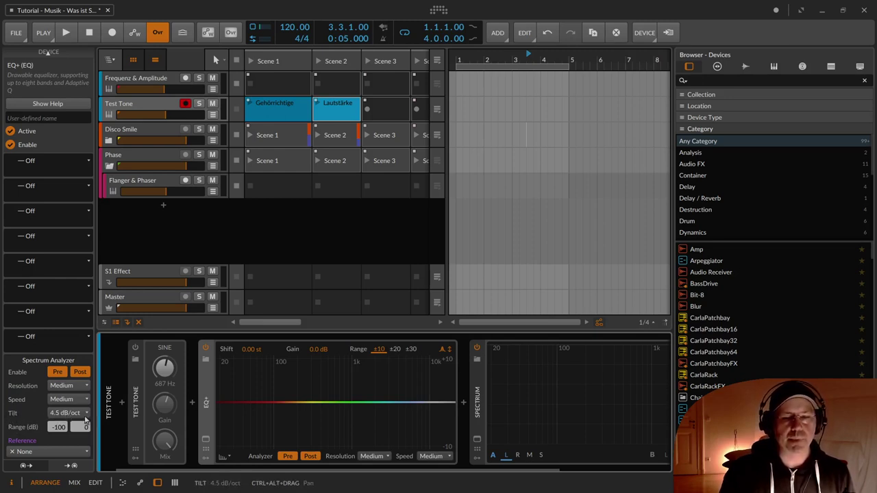
pyautogui.click(81, 414)
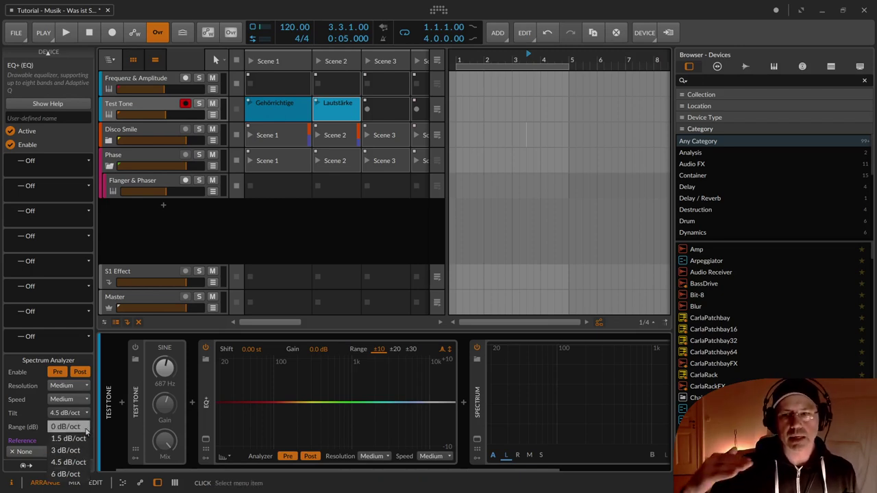
pyautogui.click(217, 400)
# Step: Add EQ+ bell points at 20.0 Hz with +7.2 dB and at 19.9 kHz with +2.4 dB
pyautogui.moveTo(225, 401); pyautogui.dragTo(217, 382)
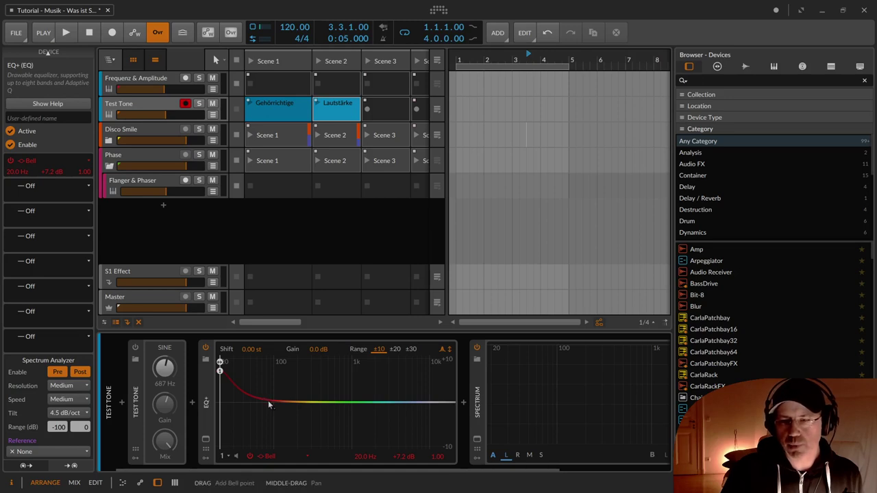
pyautogui.moveTo(268, 401); pyautogui.dragTo(304, 406)
pyautogui.doubleClick(304, 406)
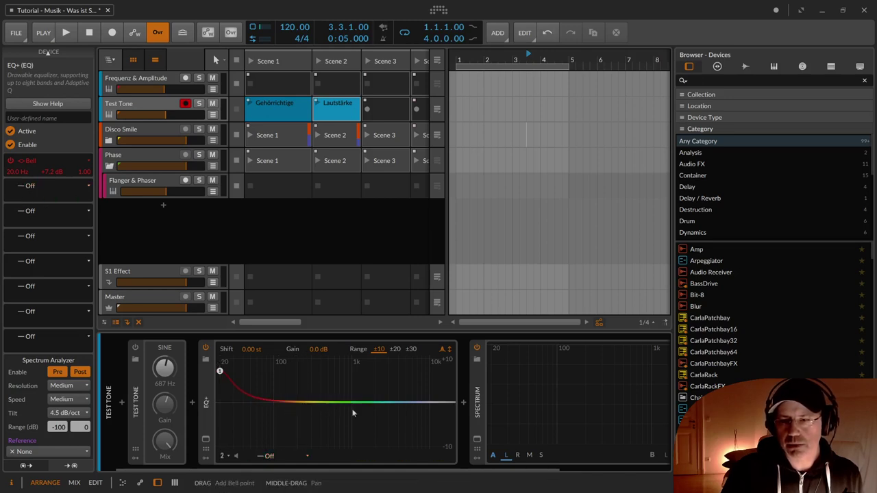
pyautogui.moveTo(455, 403)
pyautogui.mouseDown()
pyautogui.moveTo(446, 404)
pyautogui.moveTo(452, 392)
pyautogui.mouseUp()
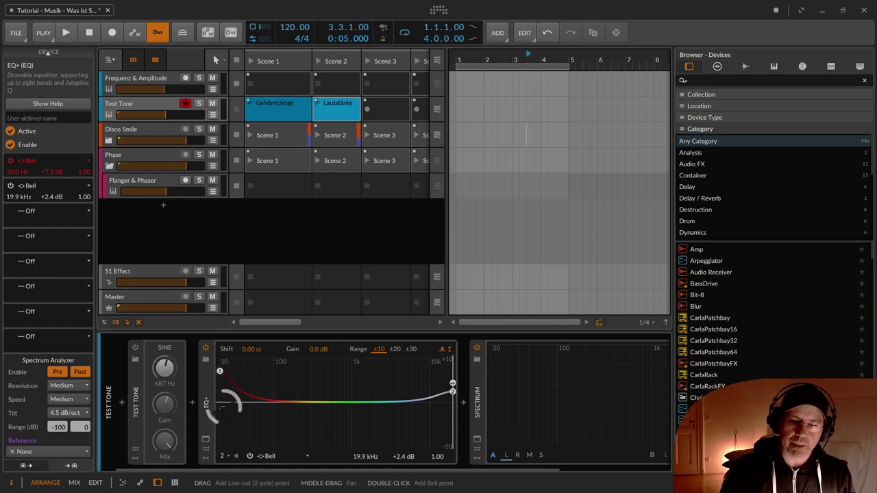
# Step: Add an EQ+ bell point, settle it at 473 Hz with 0.0 dB, and remove the 19.9 kHz bell point
pyautogui.doubleClick(312, 404)
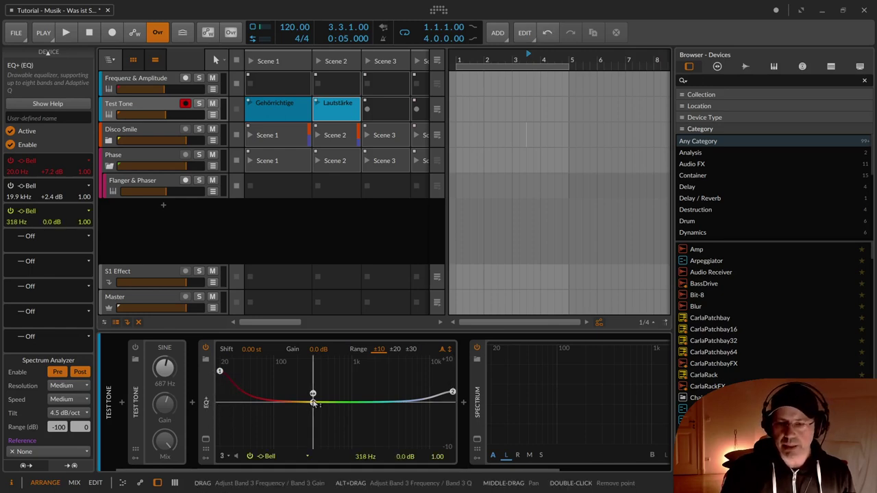
pyautogui.moveTo(313, 403); pyautogui.dragTo(329, 402)
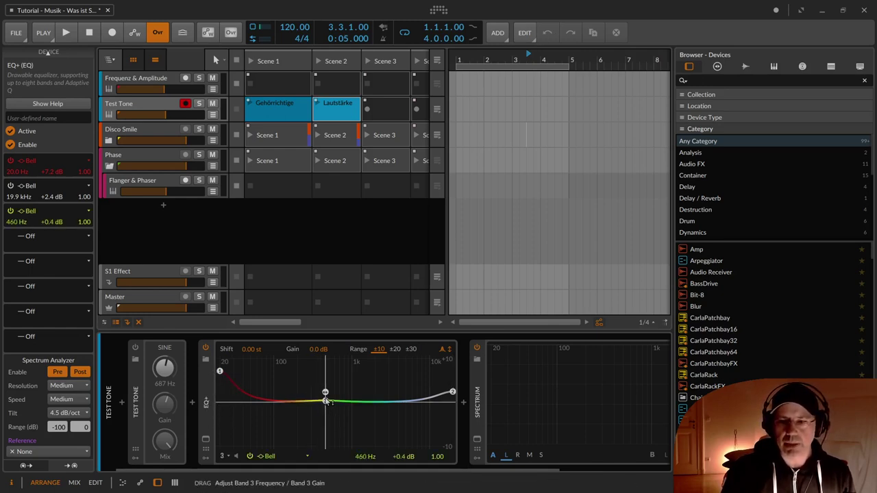
pyautogui.doubleClick(452, 393)
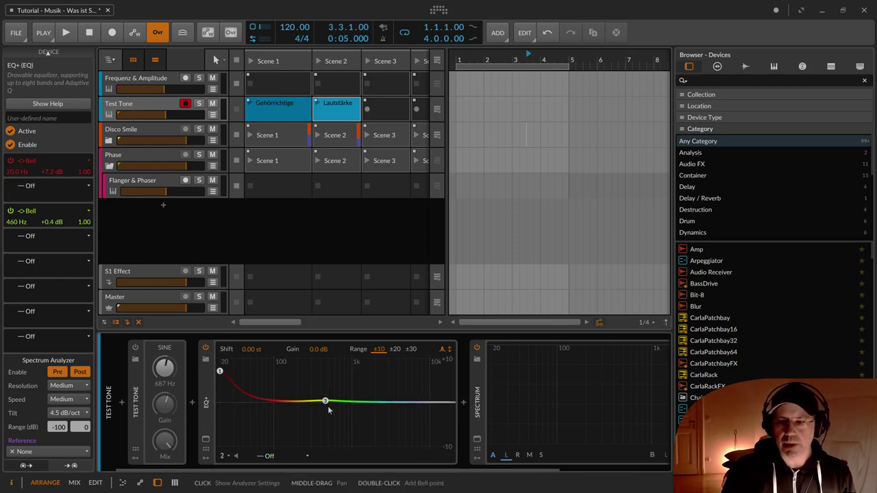
pyautogui.moveTo(325, 401); pyautogui.dragTo(327, 403)
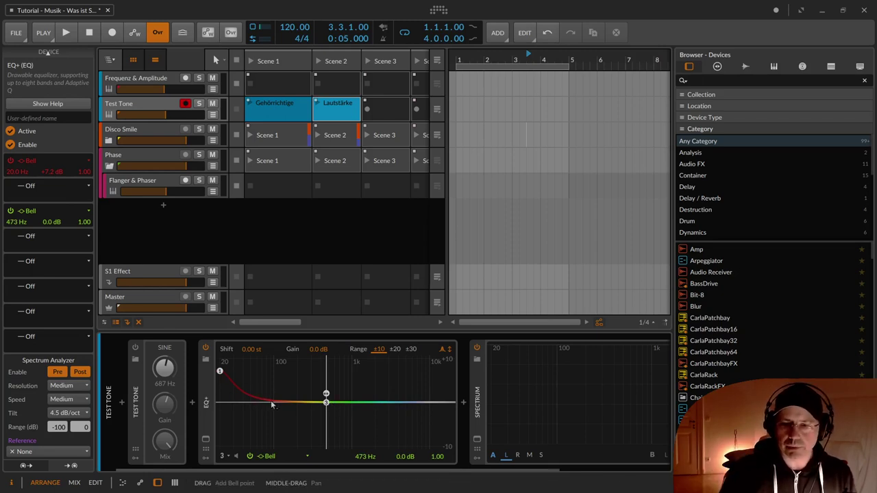
# Step: Shape the EQ+ curve with bells at 20.0 Hz, +2.6 dB and 52.0 Hz, -3.4 dB, and a high-shelf at 5.79 kHz, +2.1 dB
pyautogui.moveTo(271, 400); pyautogui.dragTo(255, 411)
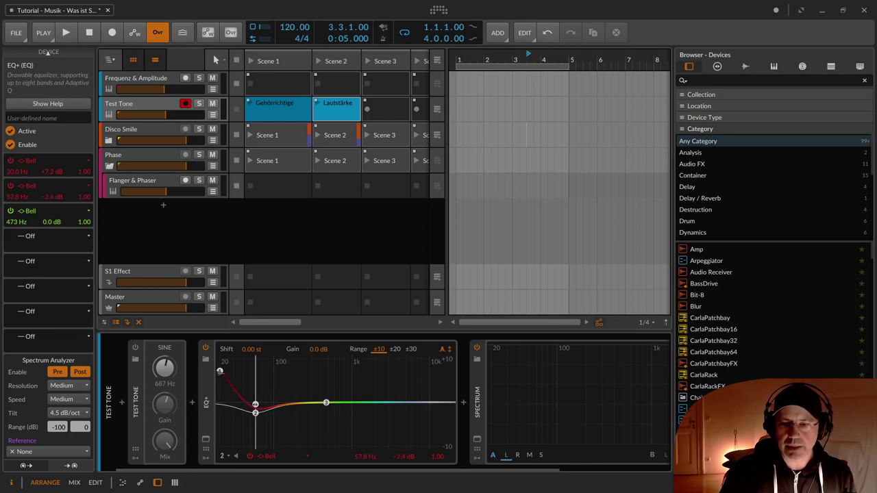
pyautogui.moveTo(219, 371); pyautogui.dragTo(252, 417)
pyautogui.doubleClick(252, 407)
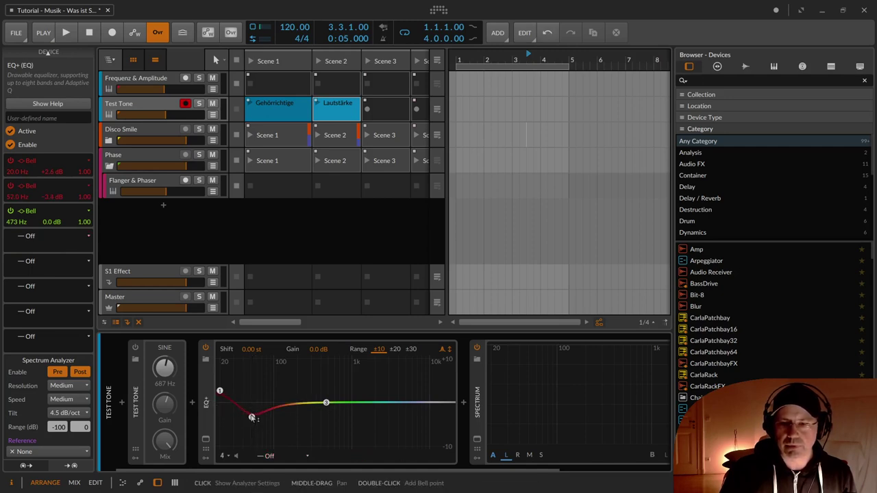
pyautogui.click(220, 391)
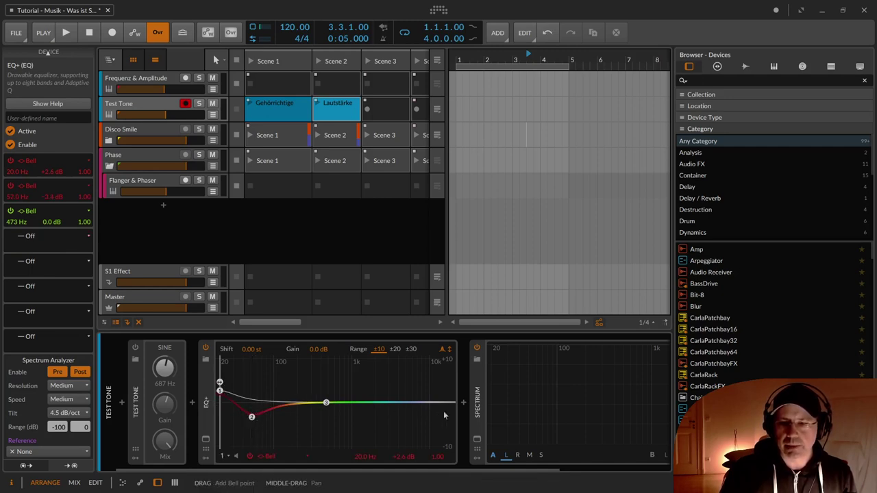
pyautogui.moveTo(449, 402); pyautogui.dragTo(410, 392)
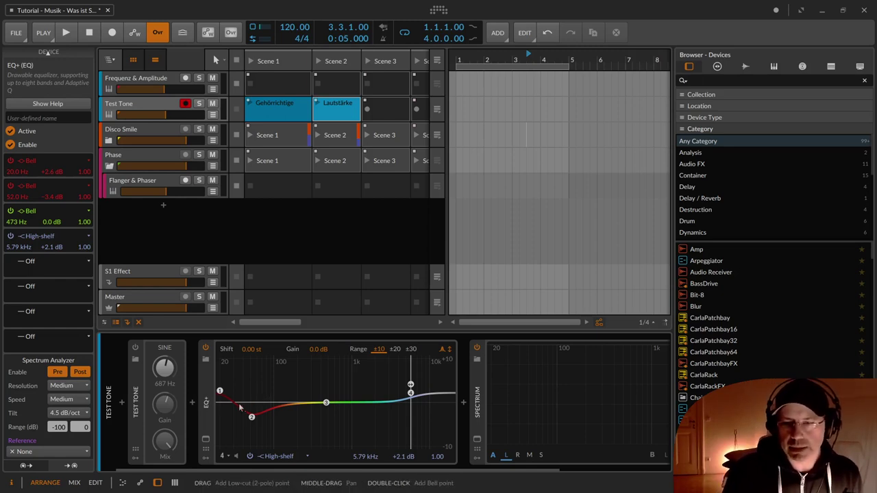
# Step: Try a 6 dB/oct tilt for the EQ+ spectrum analyzer, and set the tilt to 0 dB/oct
pyautogui.click(58, 413)
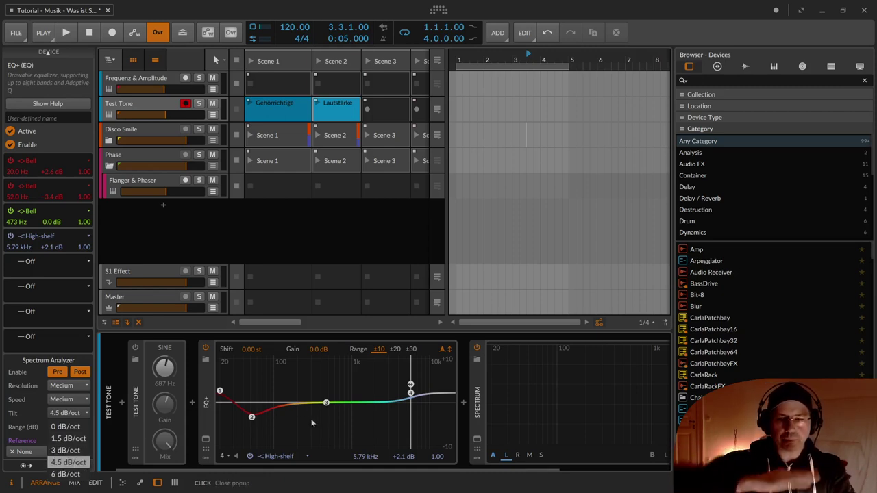
pyautogui.click(76, 475)
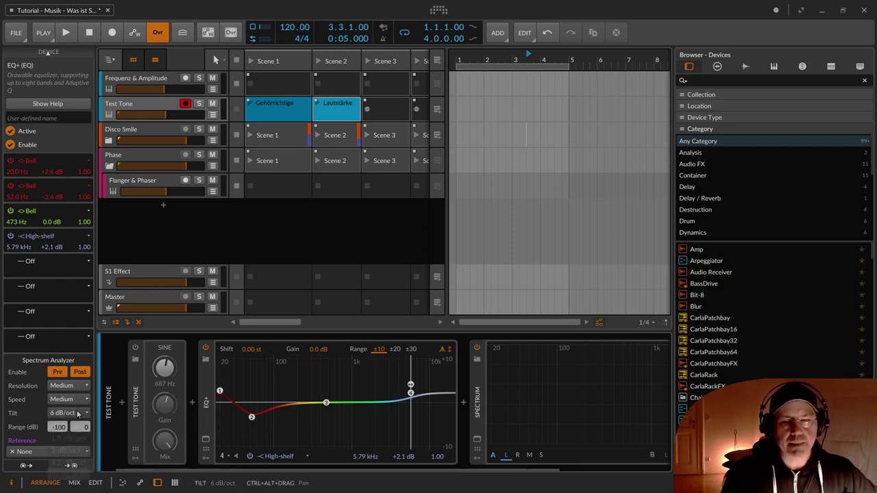
pyautogui.click(77, 429)
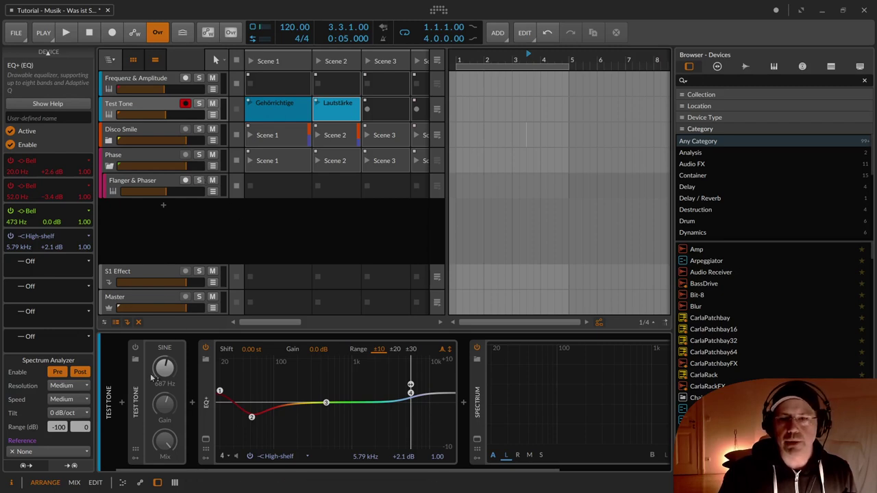
# Step: Solo the Disco Smile track, play it back while its spectrum is displayed, and stop playback
pyautogui.click(135, 132)
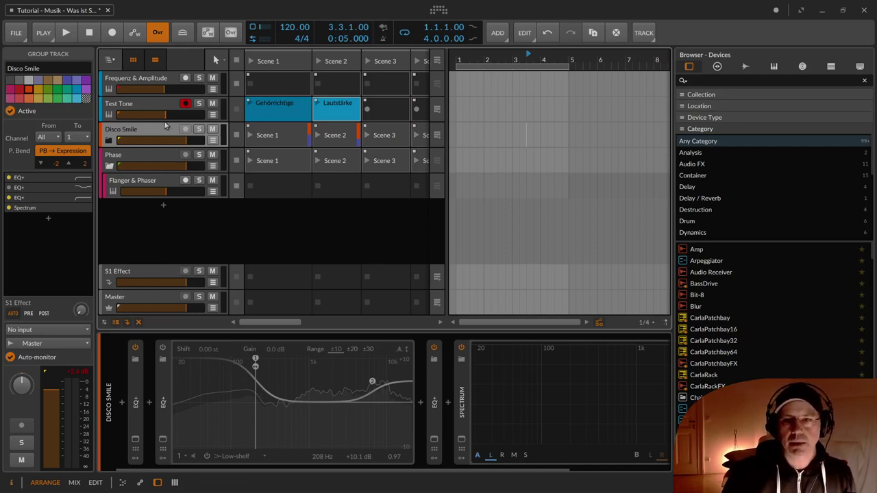
pyautogui.click(199, 129)
pyautogui.press('space')
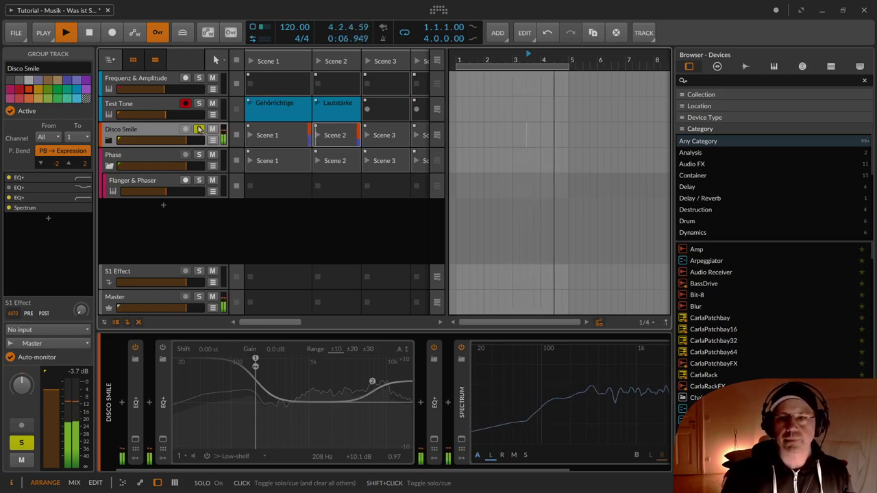
pyautogui.click(198, 129)
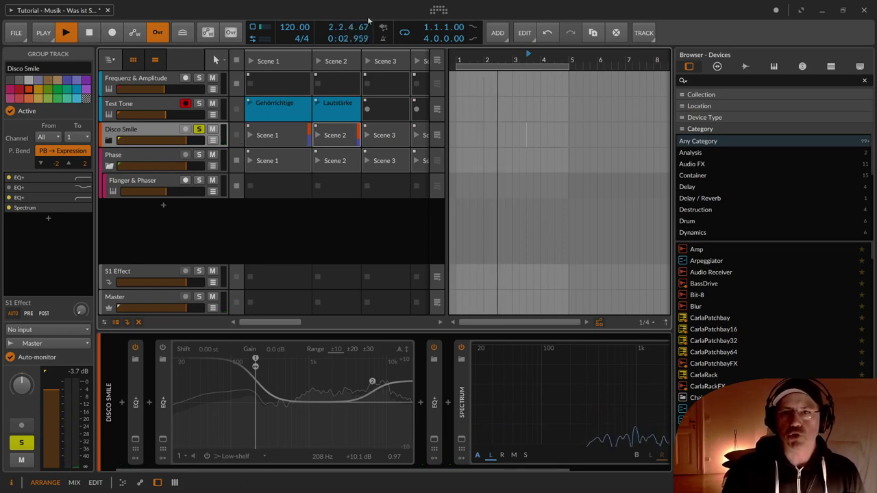
pyautogui.click(89, 34)
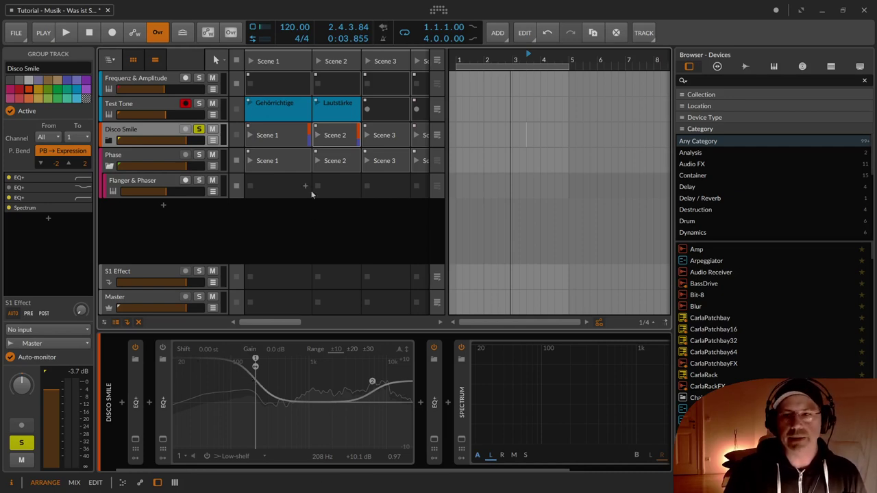
# Step: Launch Scene 2 on the Disco Smile track and dismiss the device browser
pyautogui.click(317, 136)
pyautogui.press('b')
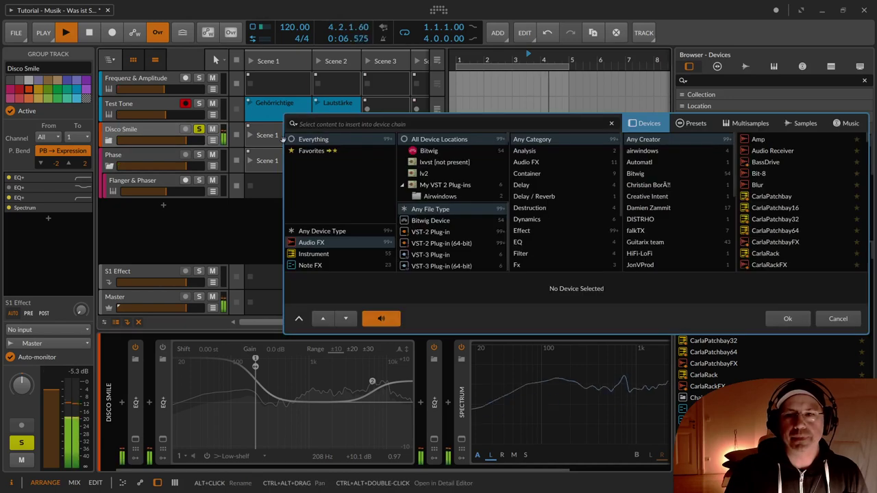
pyautogui.press('Escape')
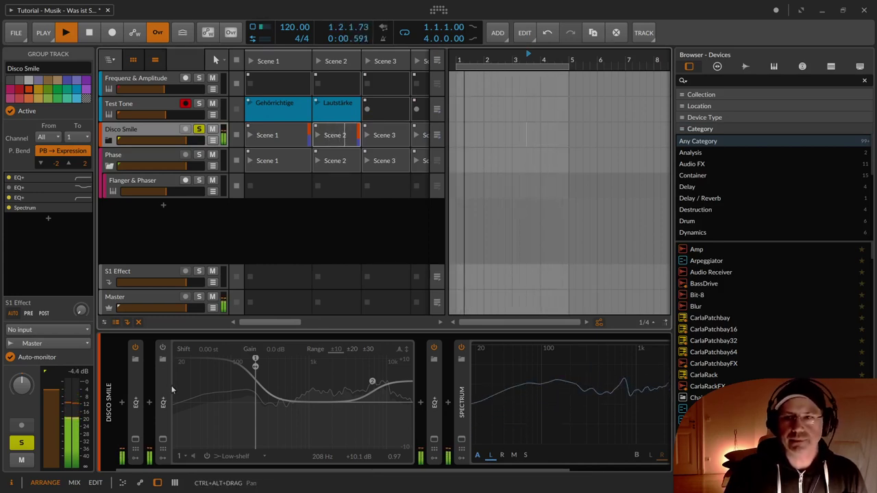
# Step: Compare Disco Smile with its low-shelf EQ+ device on and off, leave the device on, and stop playback
pyautogui.click(163, 348)
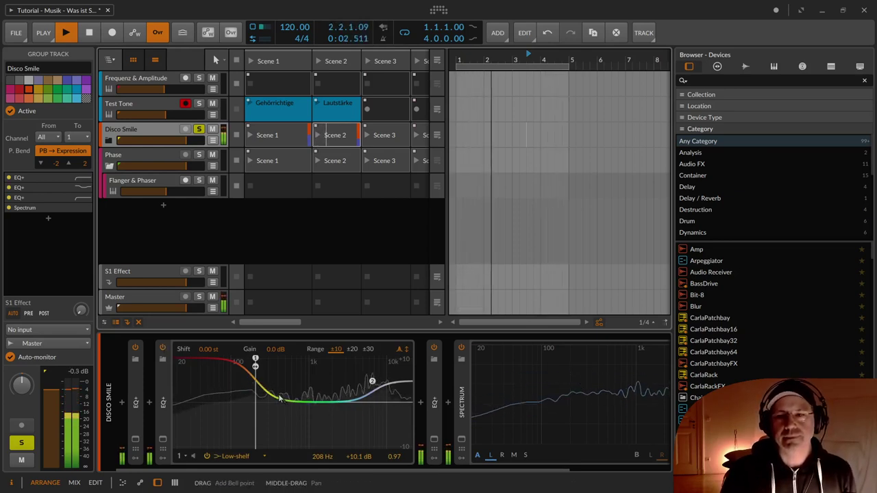
pyautogui.click(163, 350)
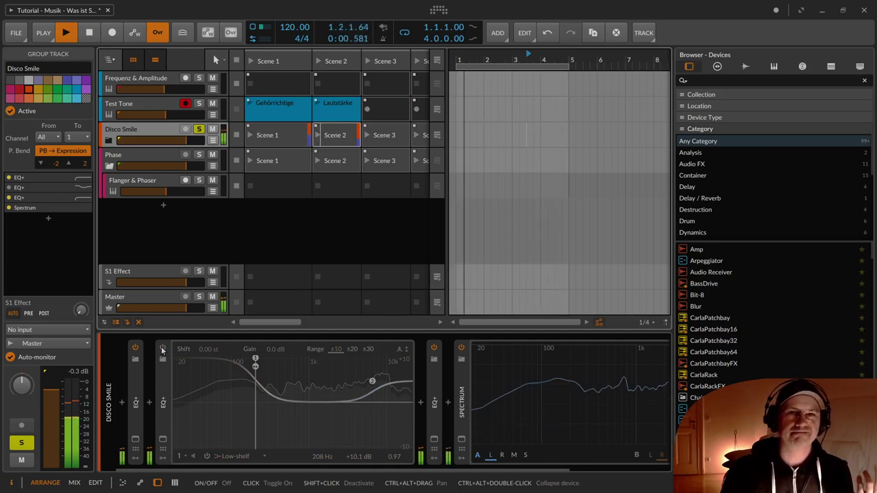
pyautogui.click(163, 350)
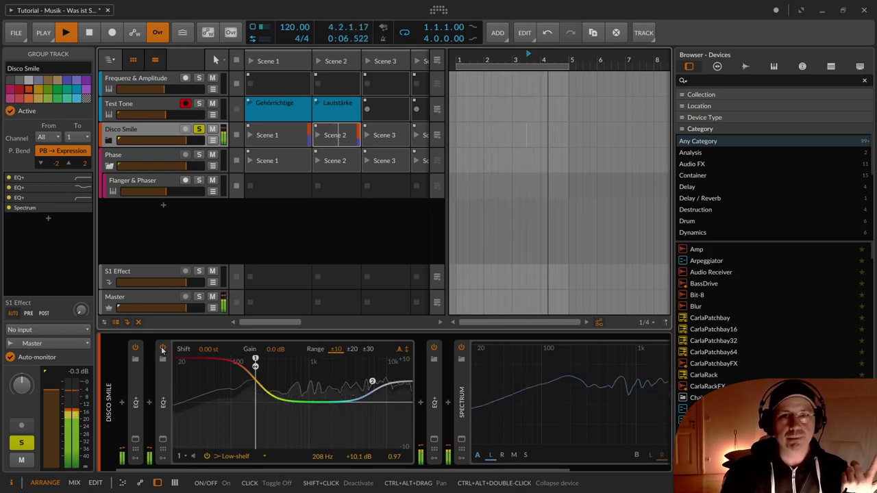
pyautogui.click(163, 350)
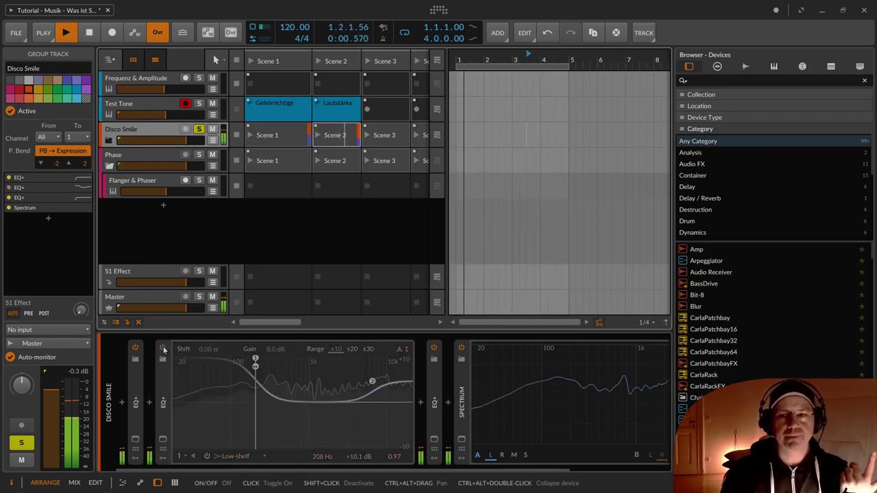
pyautogui.click(162, 349)
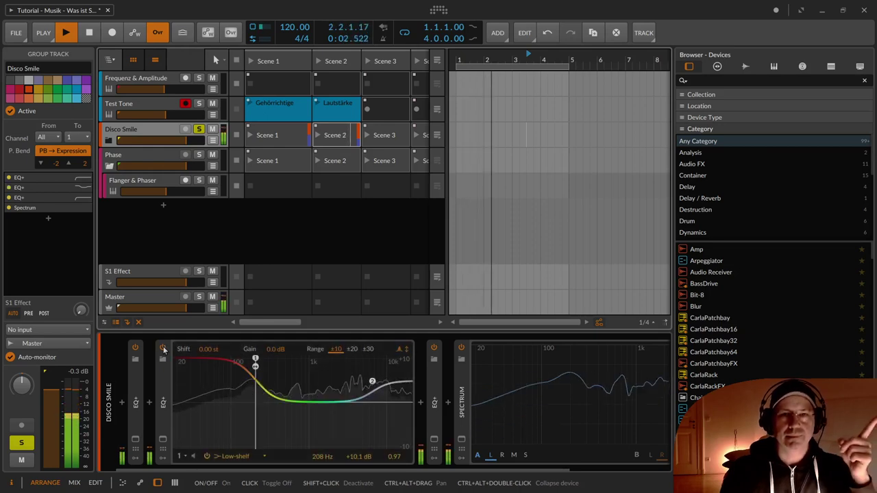
pyautogui.click(89, 34)
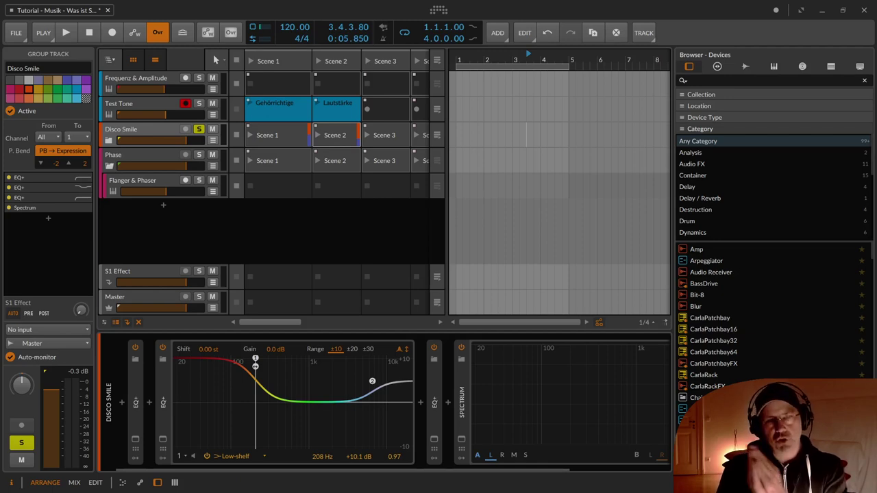
# Step: Make Flanger the active FX Selector layer on the Flanger & Phaser track and solo the track
pyautogui.click(110, 165)
pyautogui.click(111, 166)
pyautogui.click(122, 180)
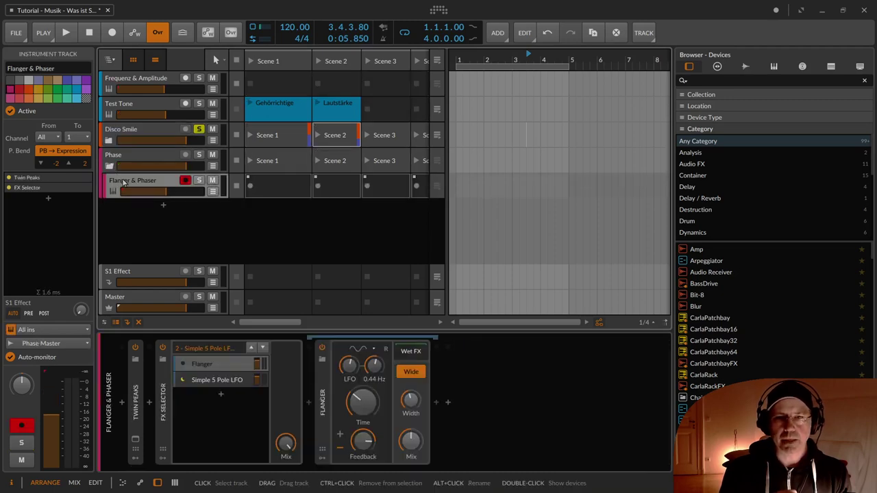
pyautogui.click(183, 366)
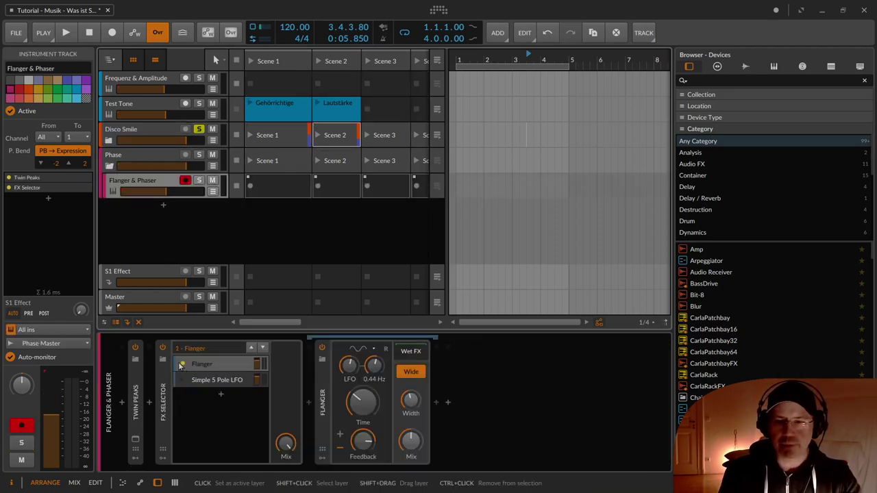
pyautogui.click(199, 180)
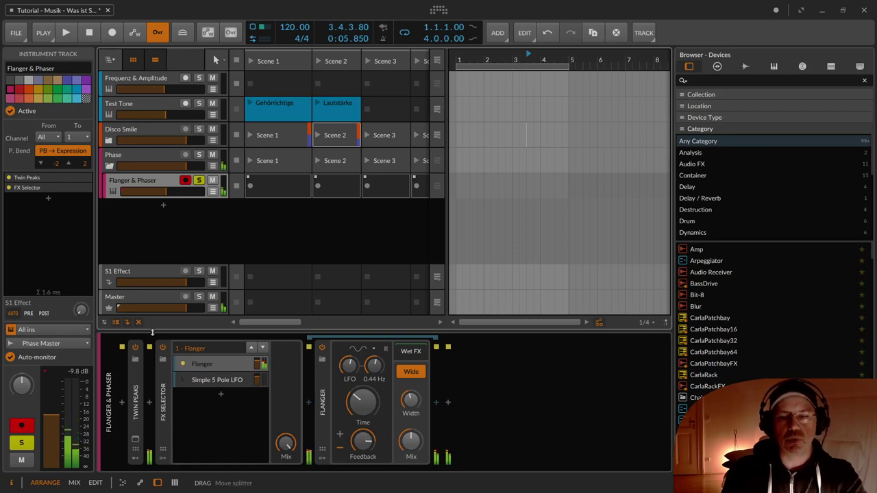
# Step: Switch the FX Selector between the Simple 5 Pole LFO and Flanger layers, ending on Simple 5 Pole LFO
pyautogui.click(184, 382)
pyautogui.click(203, 382)
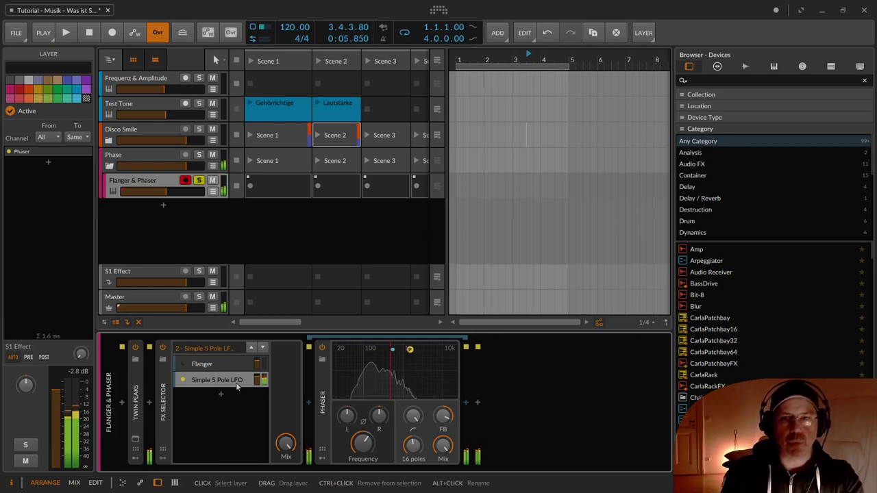
pyautogui.click(199, 366)
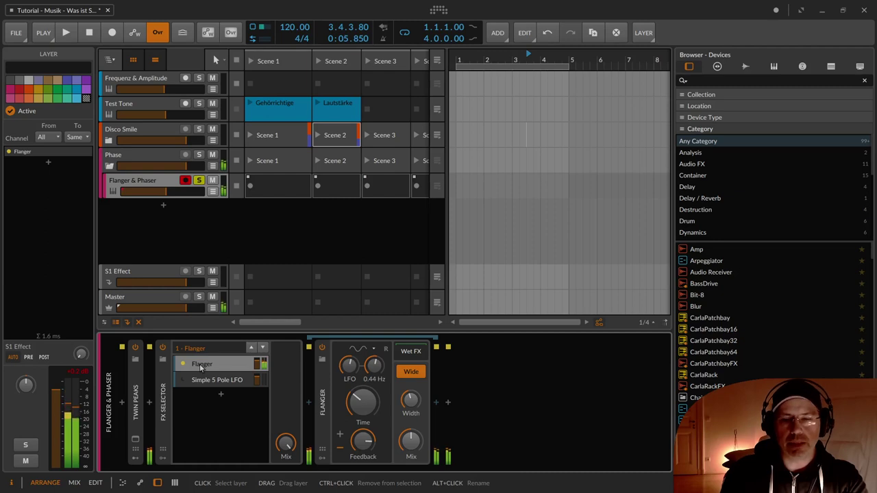
pyautogui.click(183, 381)
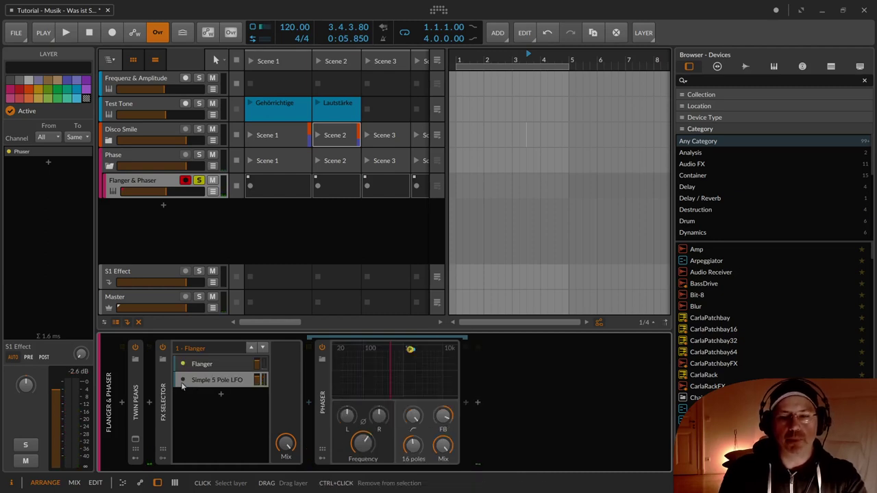
pyautogui.click(182, 381)
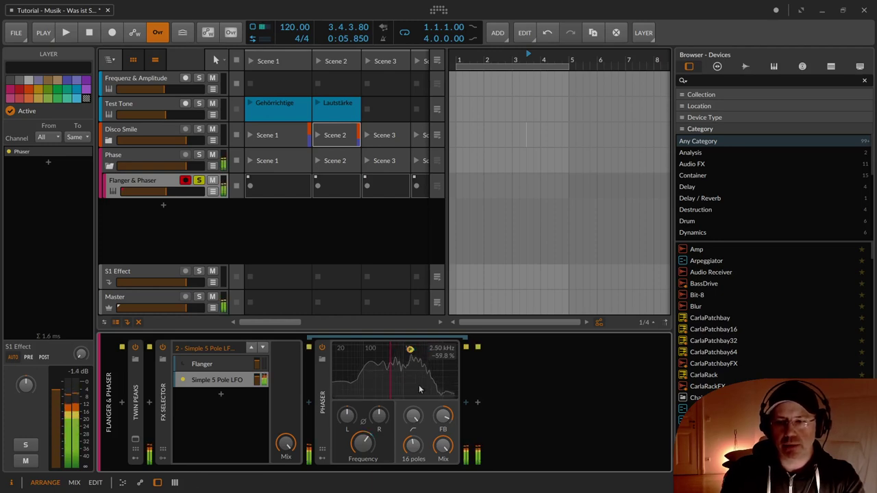
# Step: Set the Phaser to 25 poles, reduce it to 13, and make Flanger the active FX Selector layer
pyautogui.moveTo(414, 445); pyautogui.dragTo(413, 444)
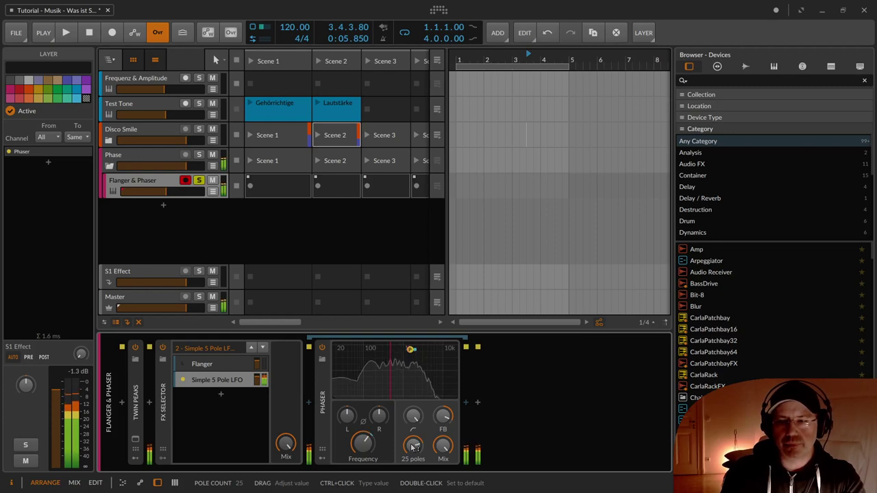
pyautogui.moveTo(413, 446); pyautogui.dragTo(413, 450)
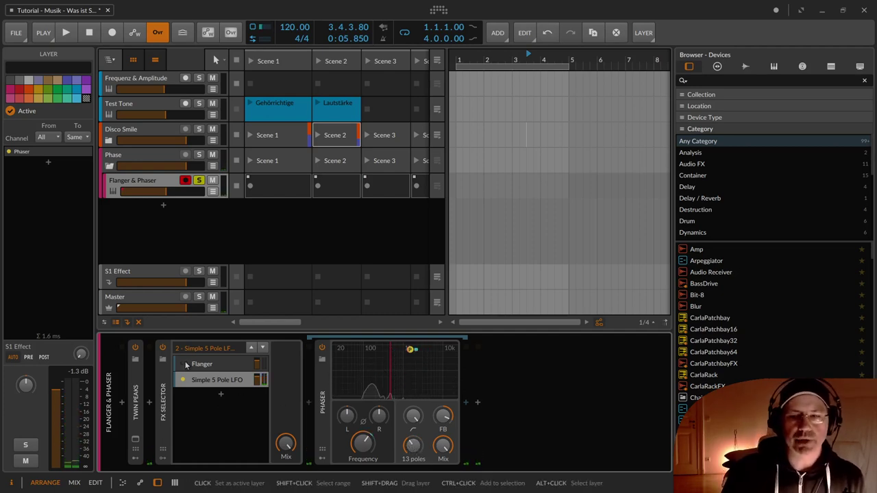
pyautogui.click(183, 367)
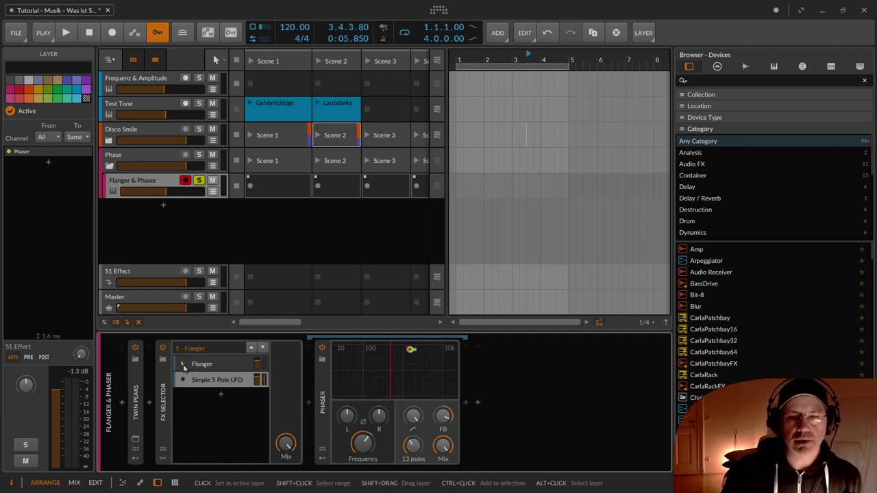